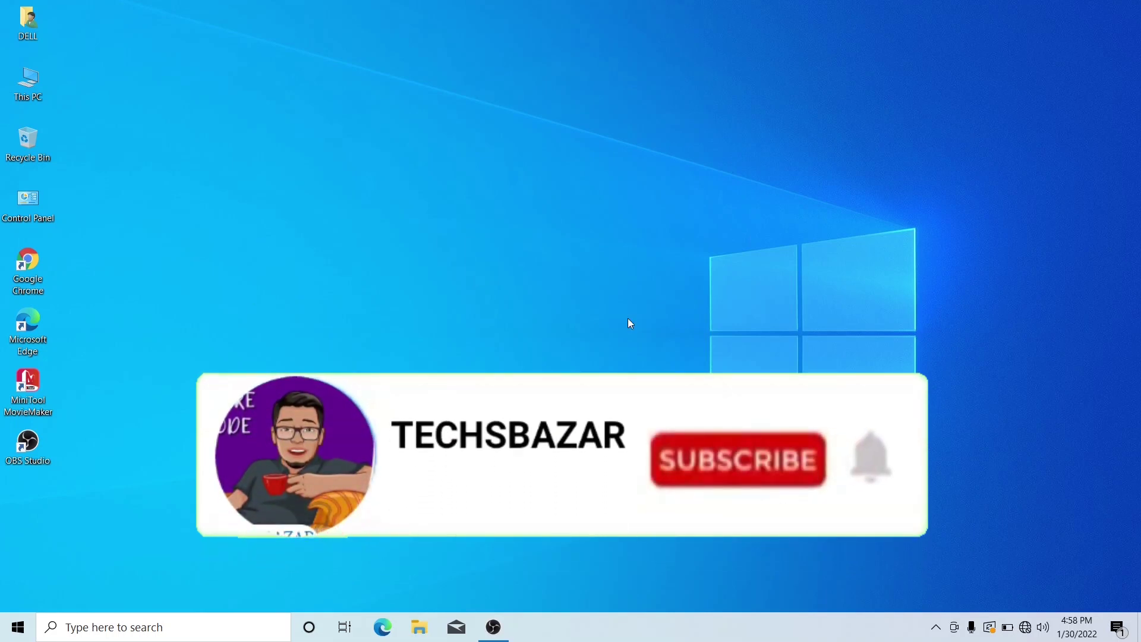
Open New Volume (D:) from This PC, then close that Explorer window.
double_click(26, 99)
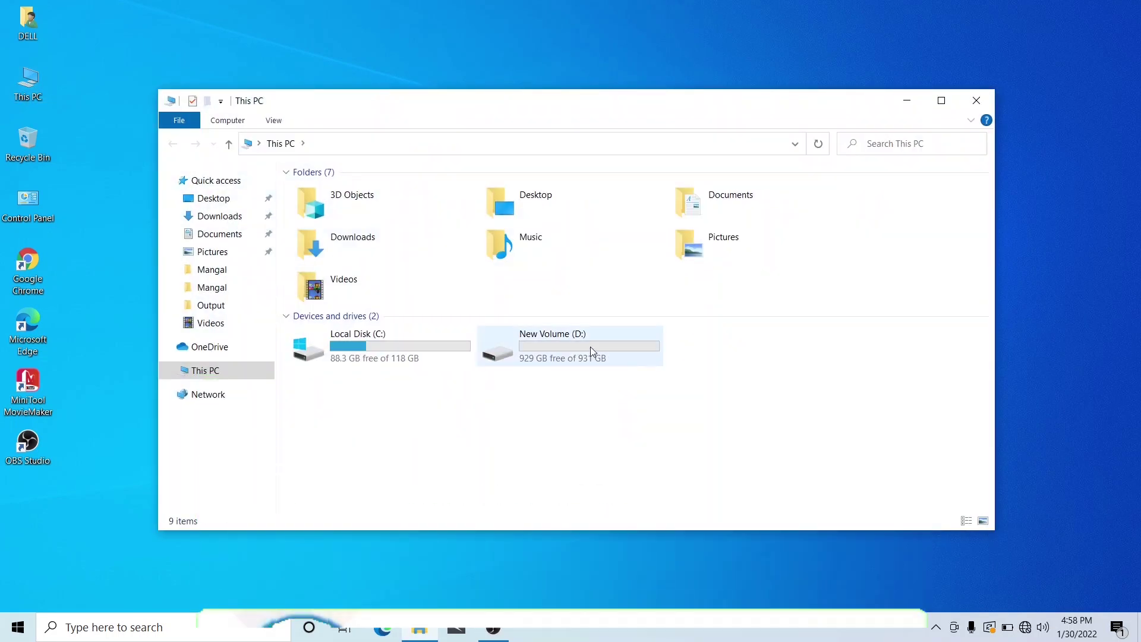
click(587, 345)
double_click(587, 344)
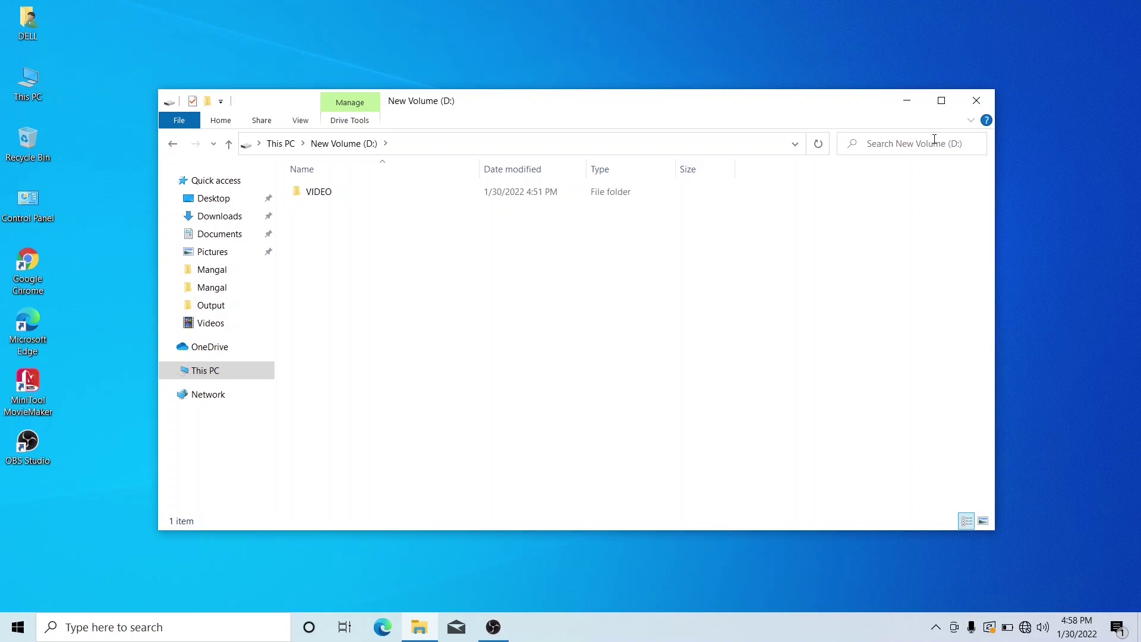
click(976, 101)
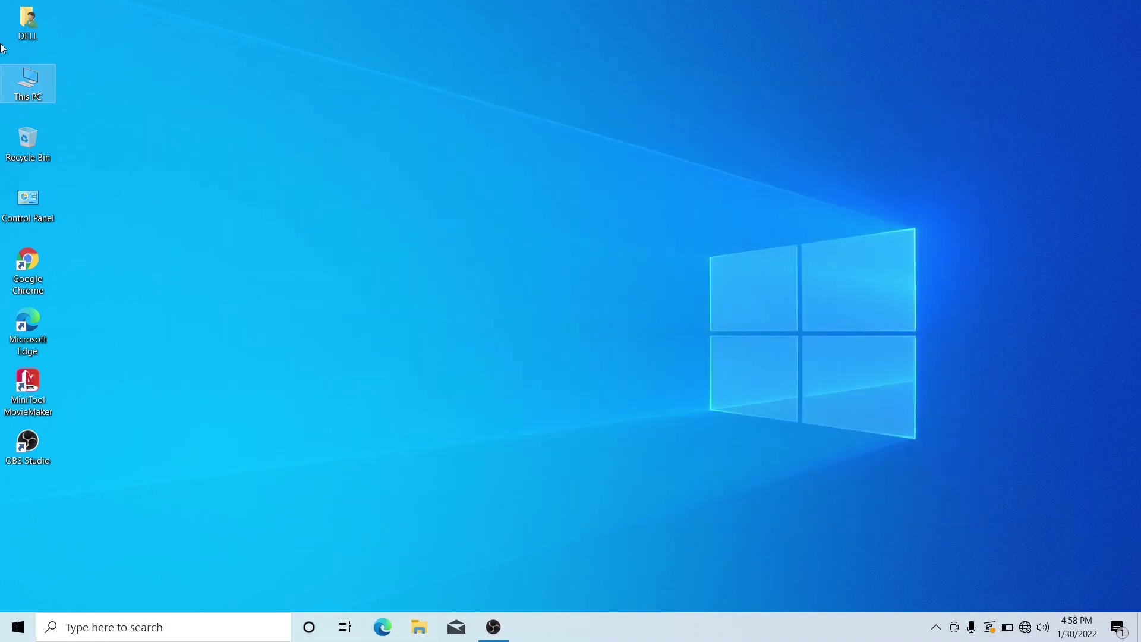
Reopen drive D:, check the three match videos in VIDEO, return and select VIDEO.
double_click(28, 83)
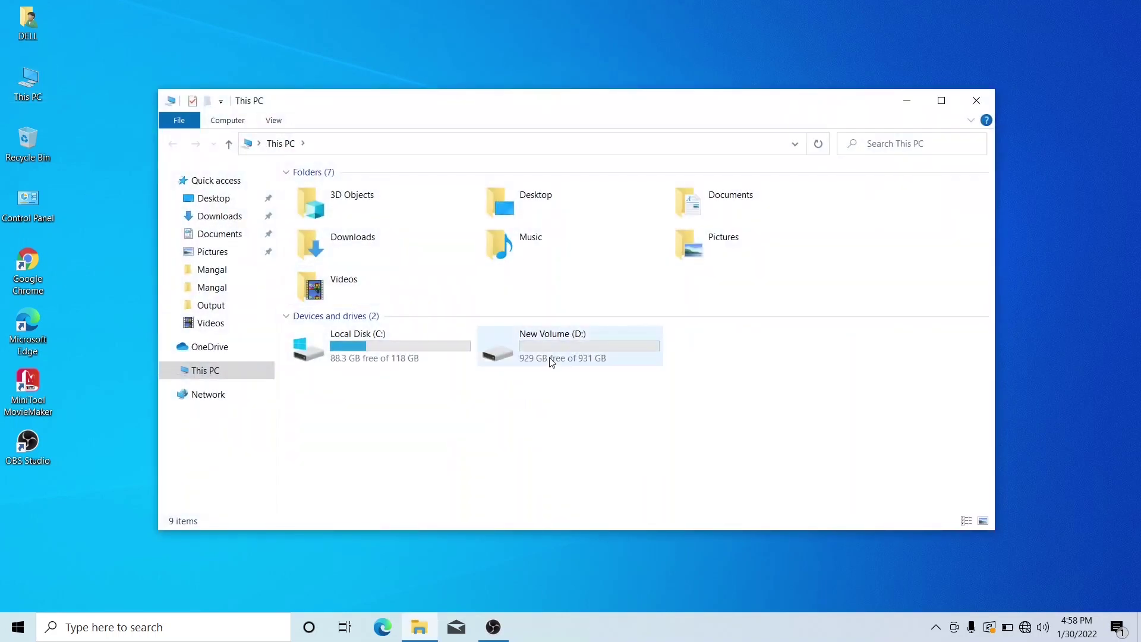
double_click(552, 362)
double_click(330, 198)
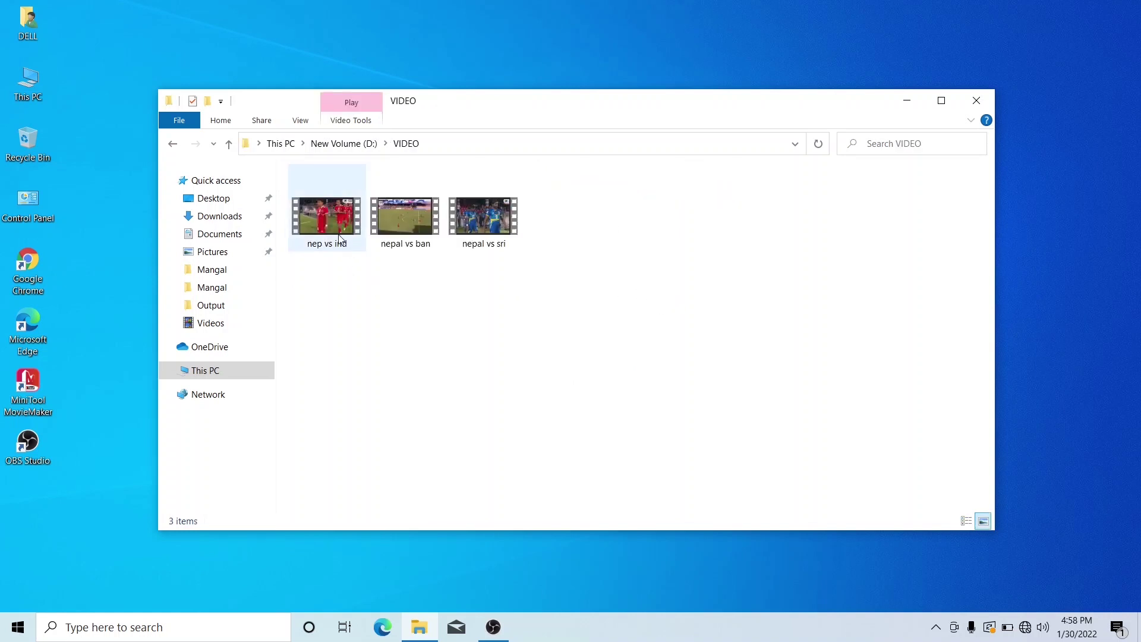
click(228, 144)
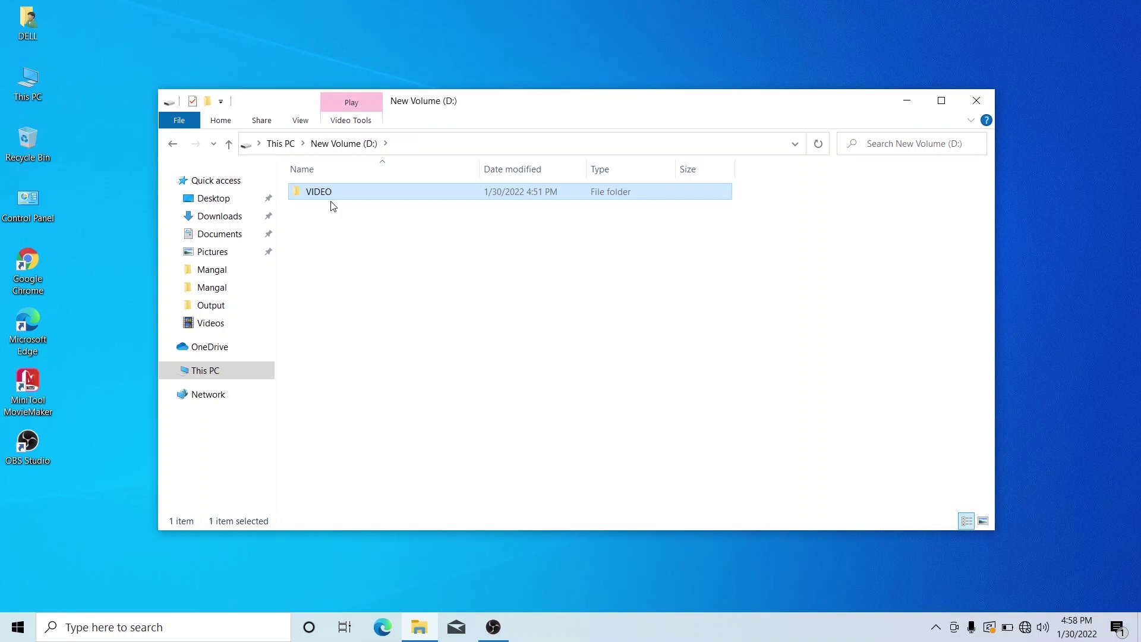
click(542, 307)
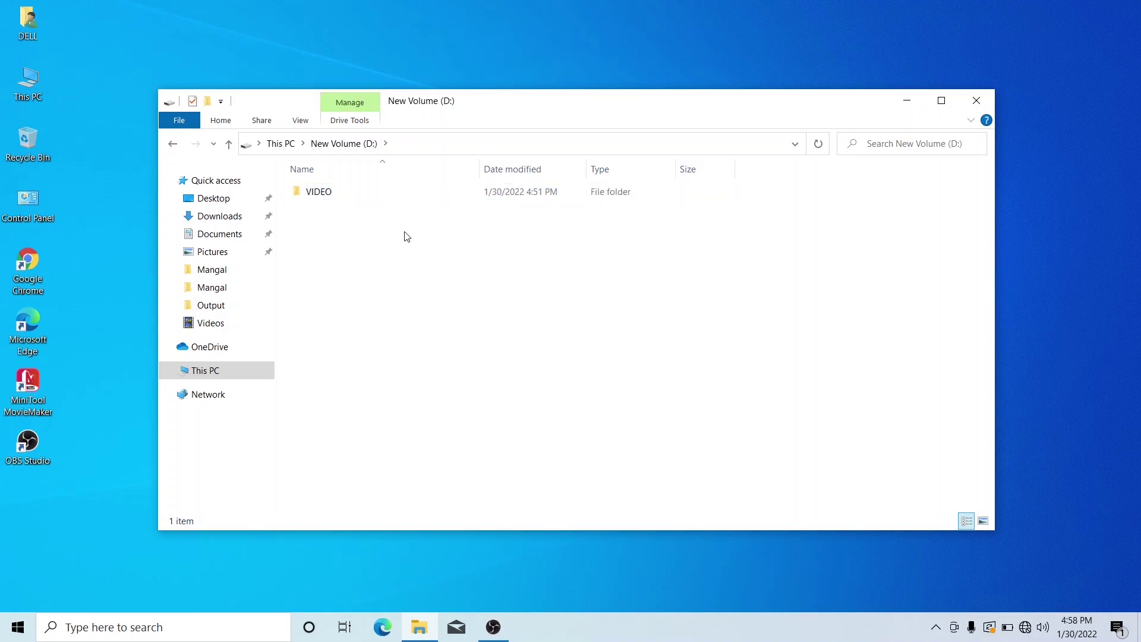
click(308, 199)
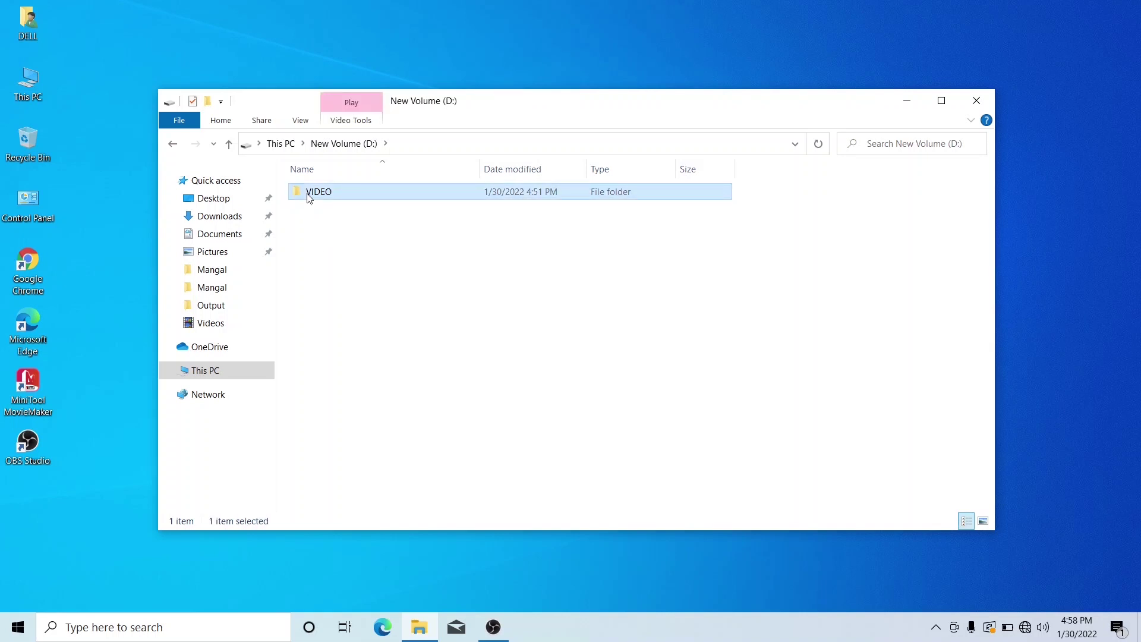
Set the Hidden attribute on the VIDEO folder in Properties, applying to this folder only.
right_click(309, 198)
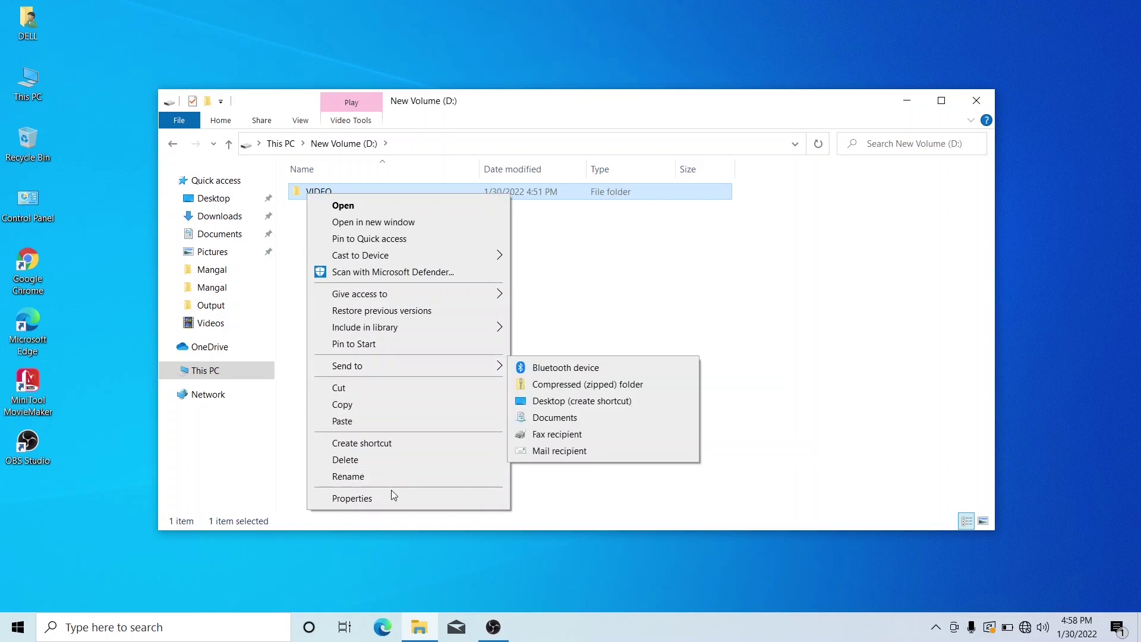
click(367, 502)
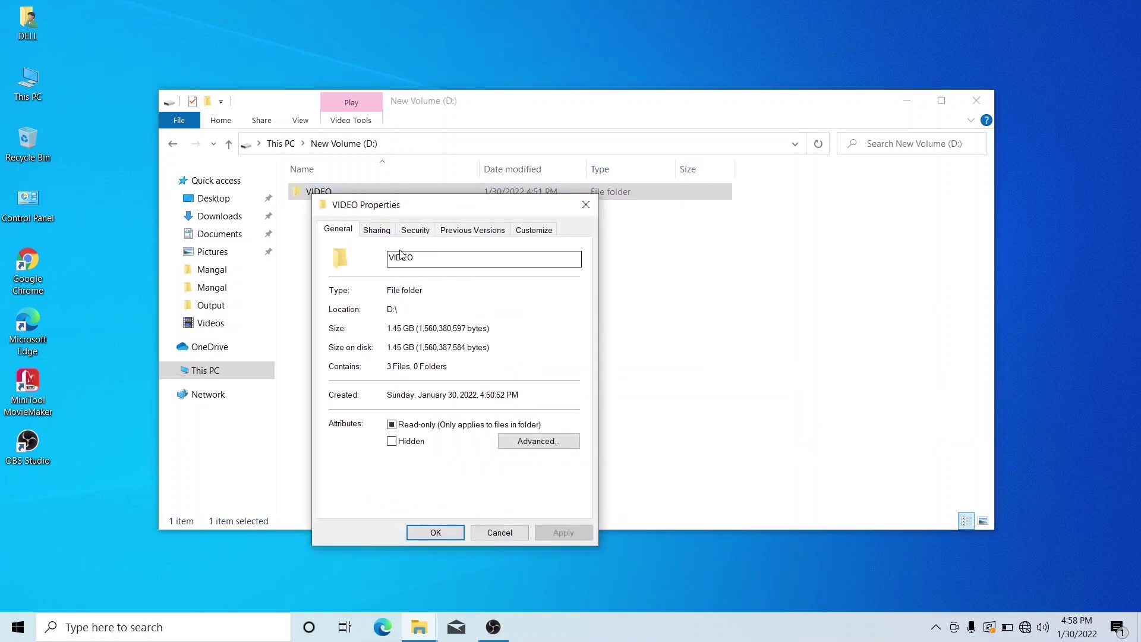
click(392, 441)
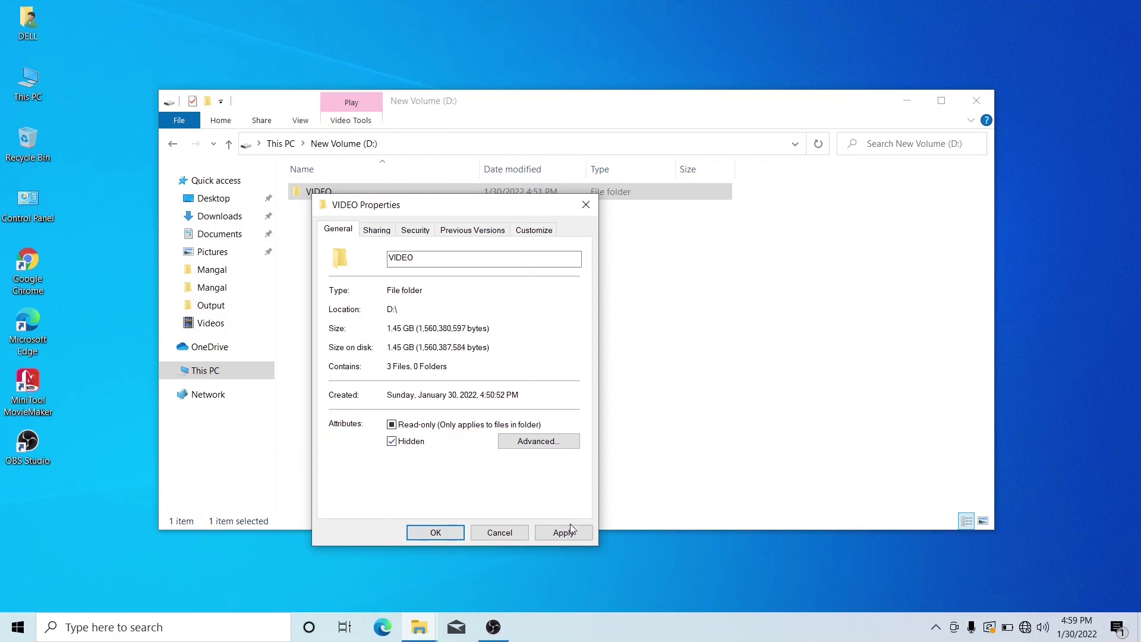
click(563, 532)
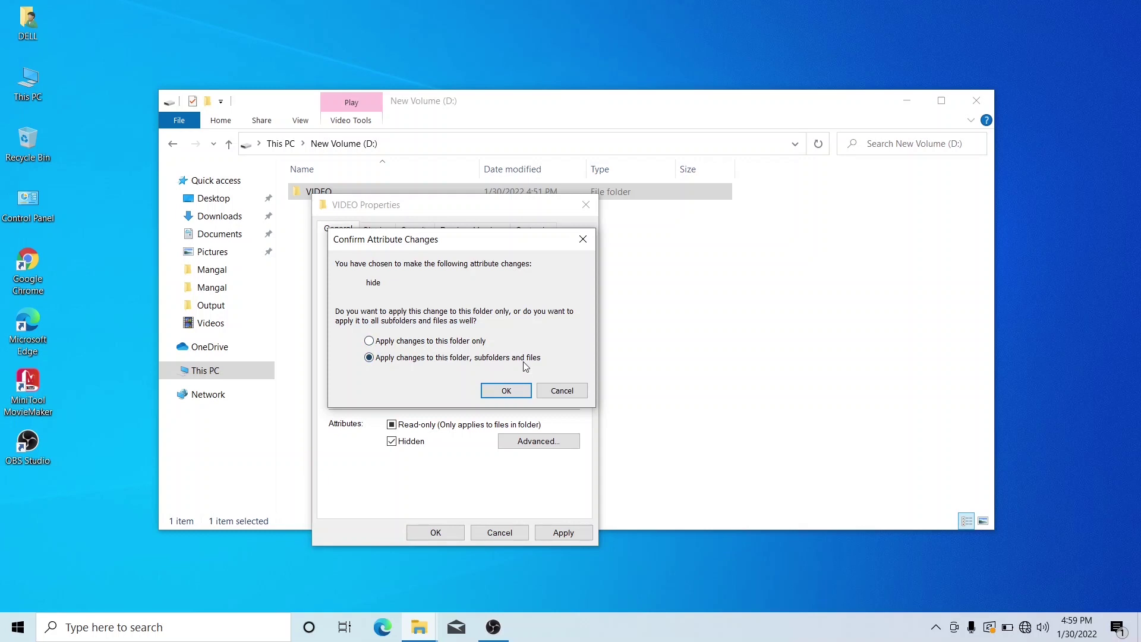
click(438, 342)
click(506, 391)
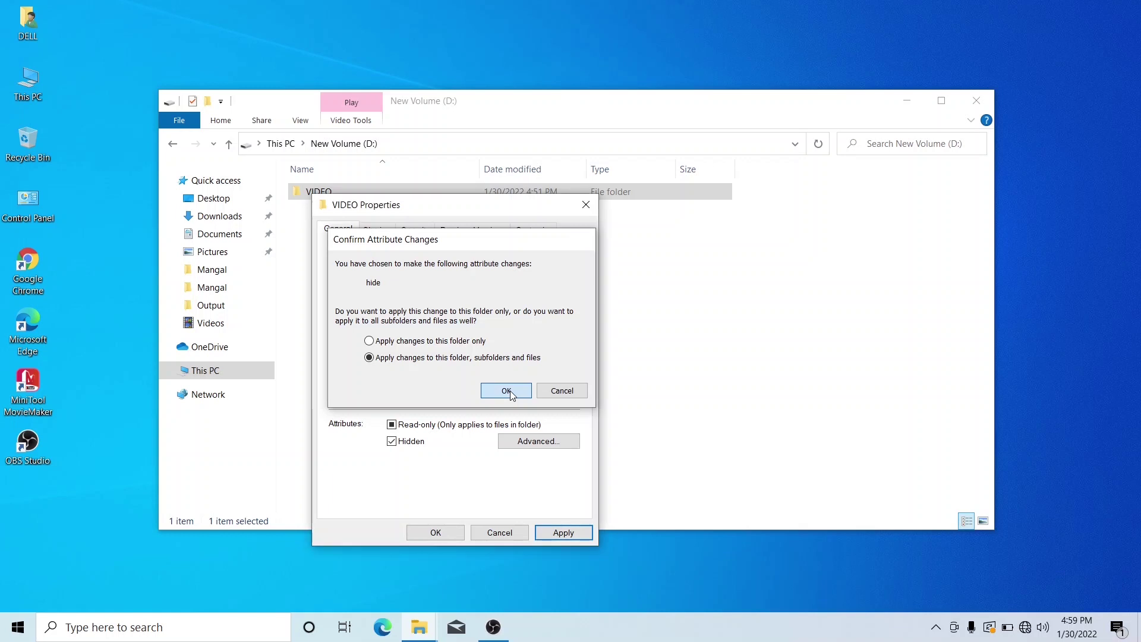
click(435, 532)
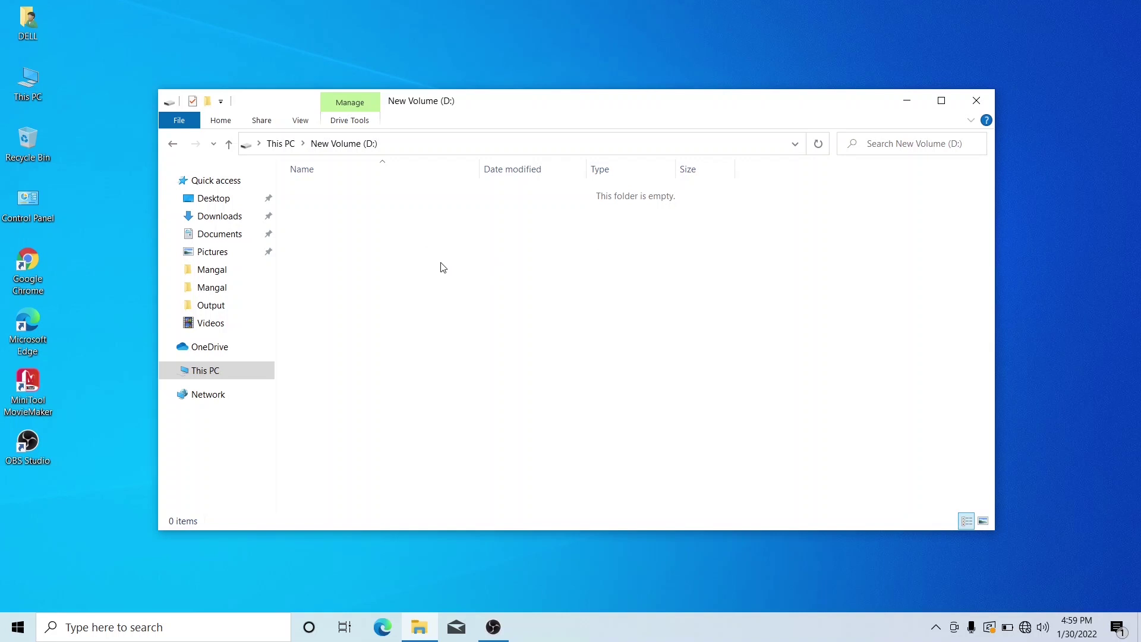
Refresh the empty-looking New Volume (D:) listing three times.
right_click(635, 258)
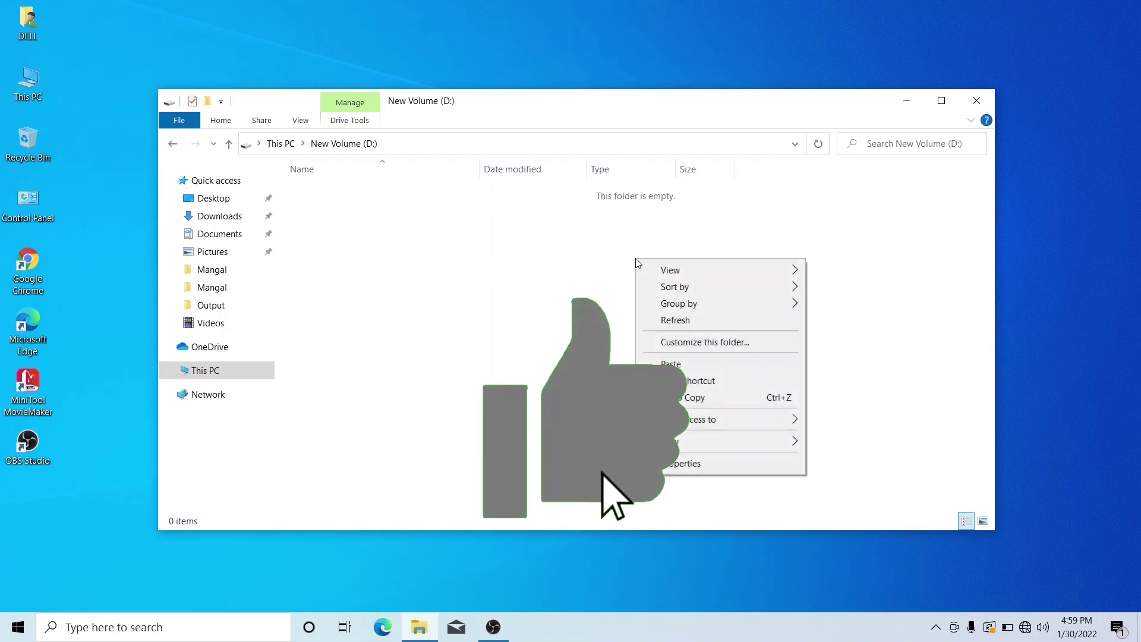
click(708, 322)
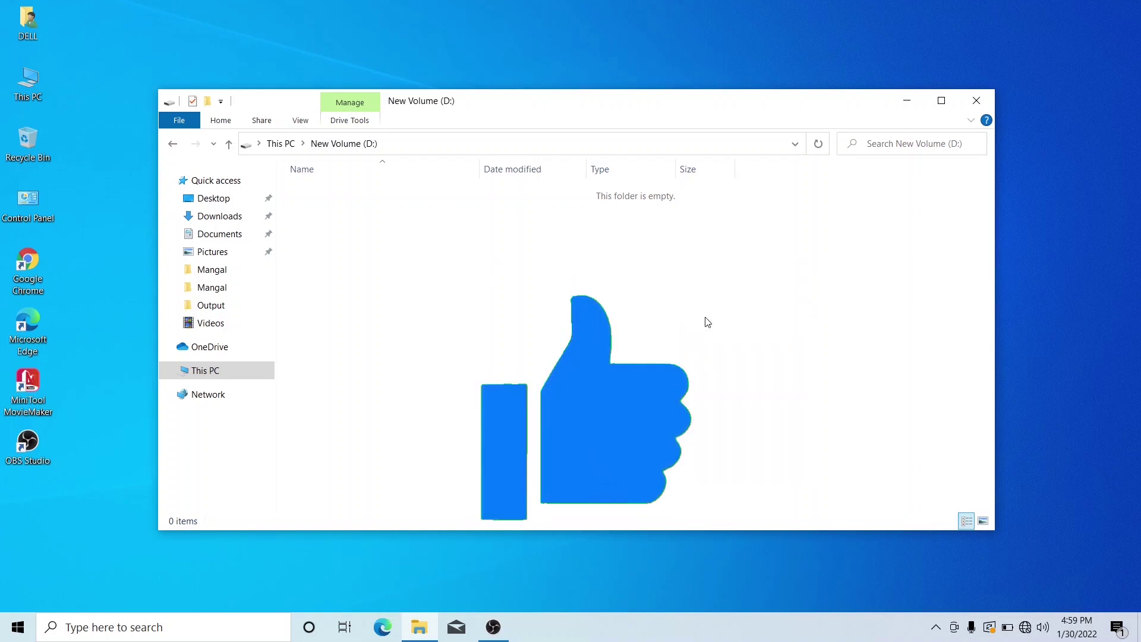
right_click(369, 358)
click(422, 419)
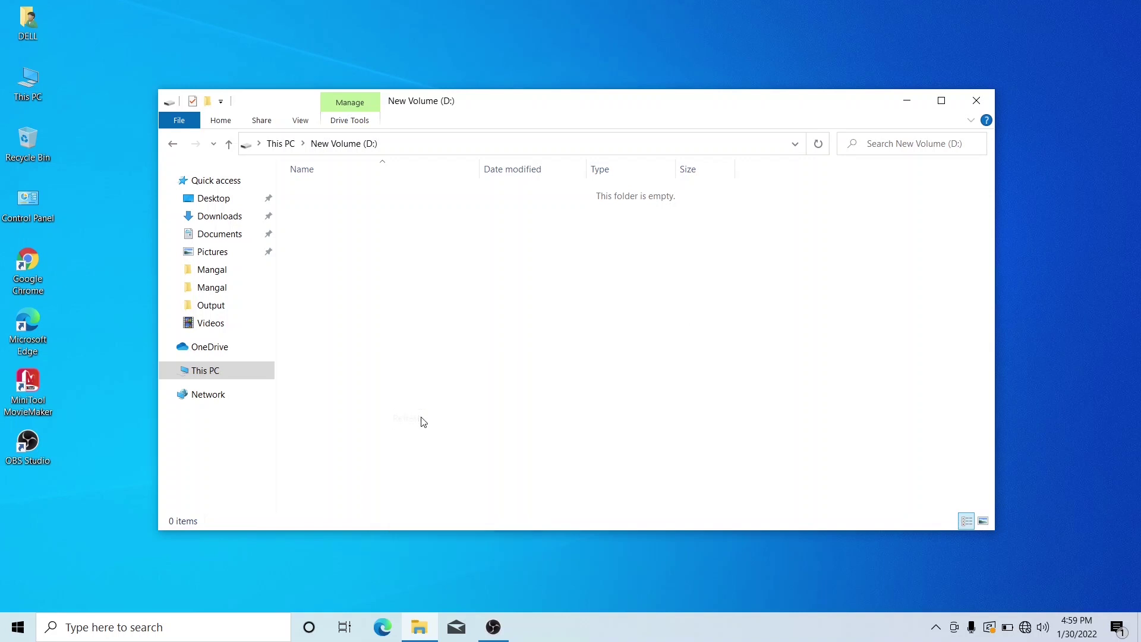
right_click(624, 349)
click(670, 411)
Enable 'Show hidden files, folders, and drives' in Folder Options and apply it.
click(300, 121)
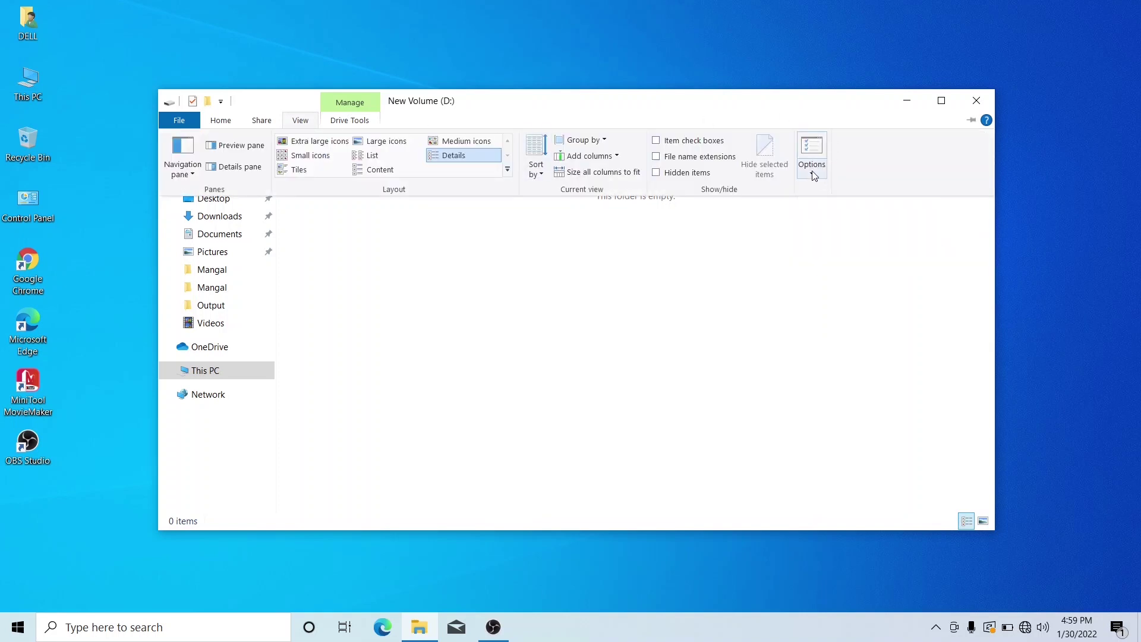
click(812, 174)
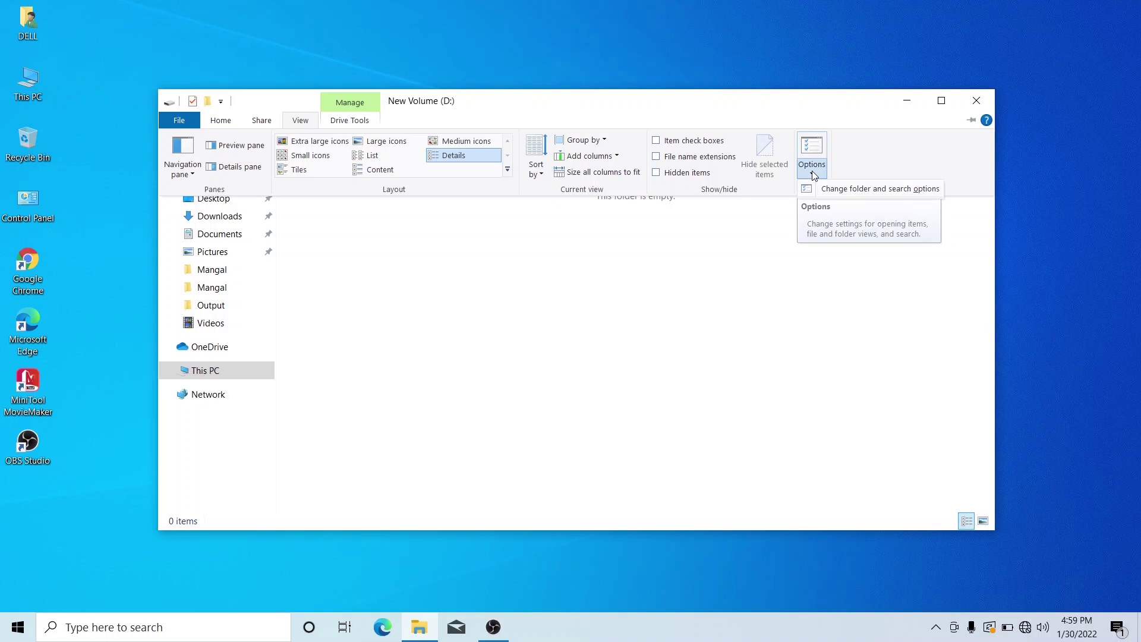
click(851, 189)
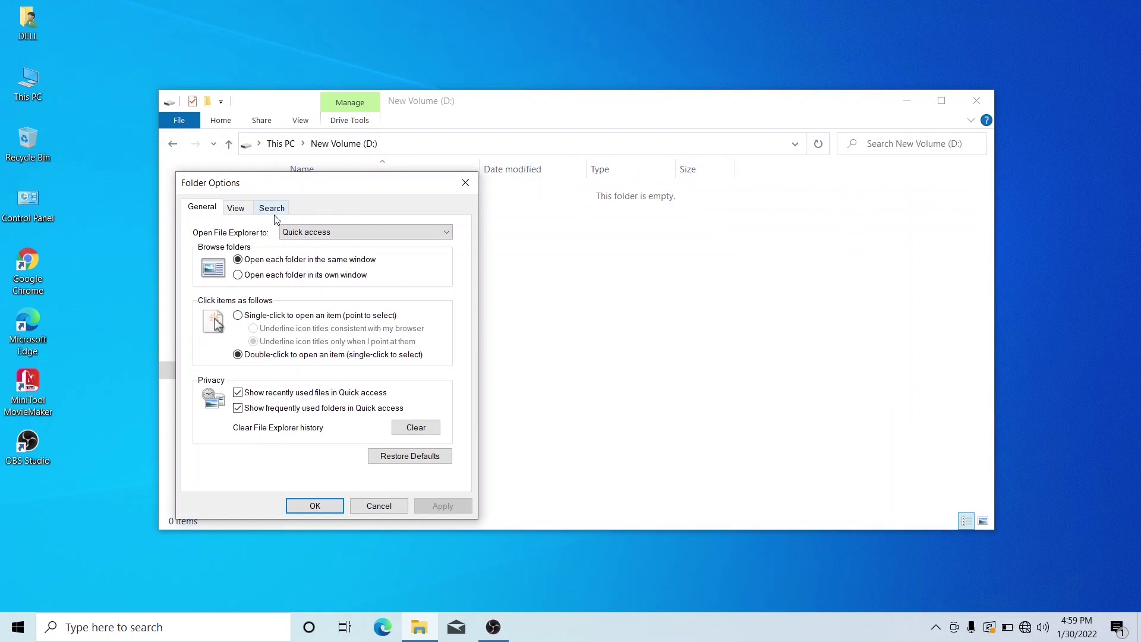
click(236, 210)
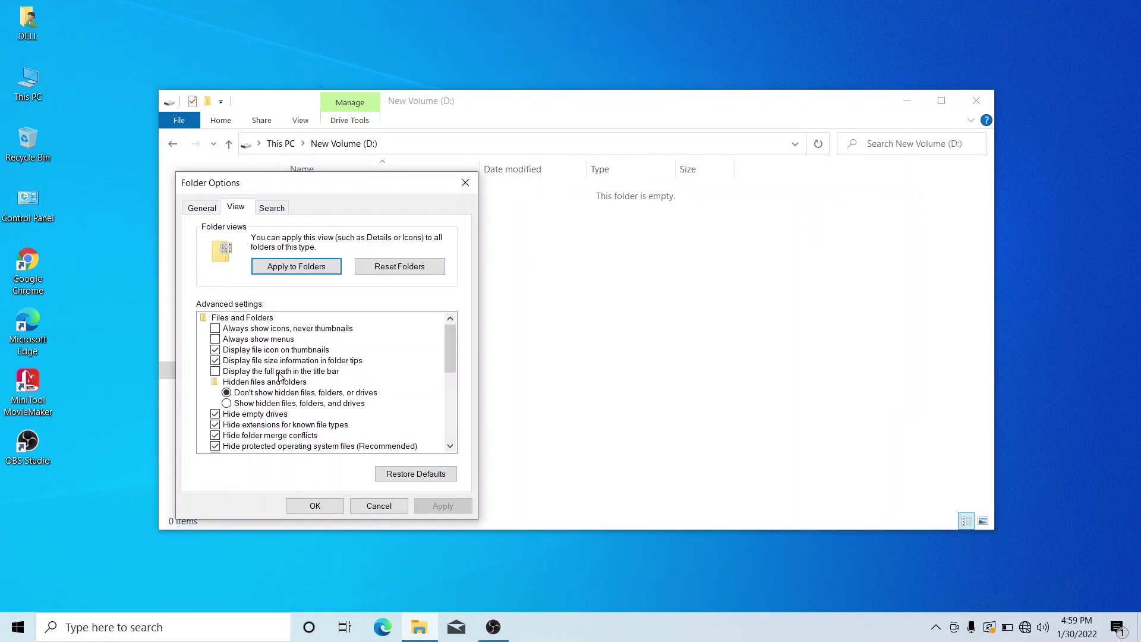
click(227, 403)
click(445, 504)
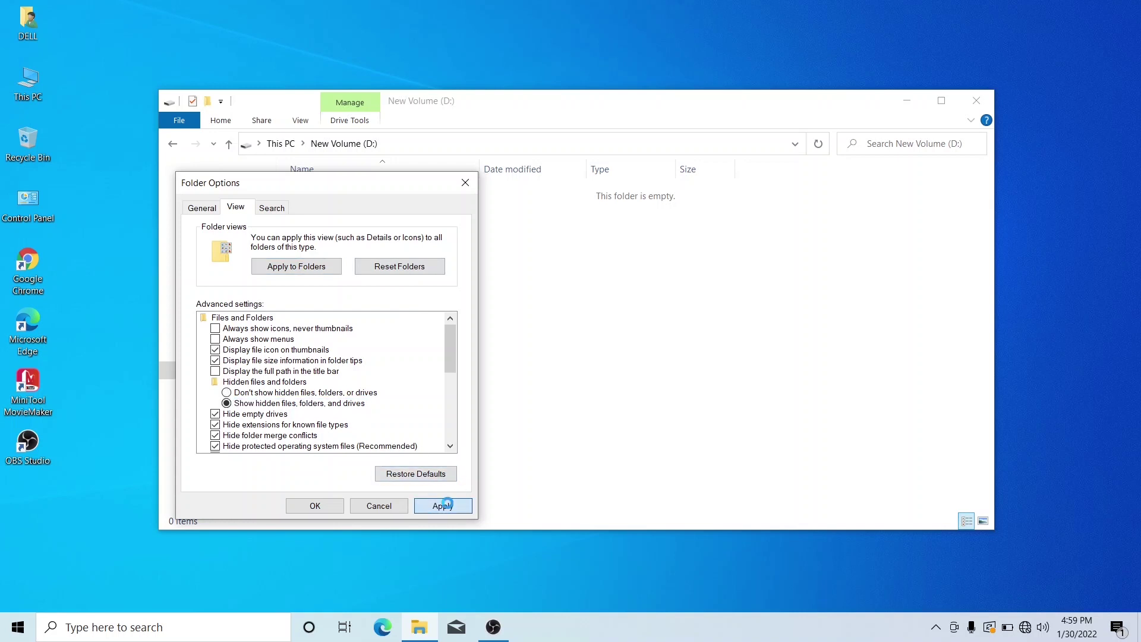
click(315, 505)
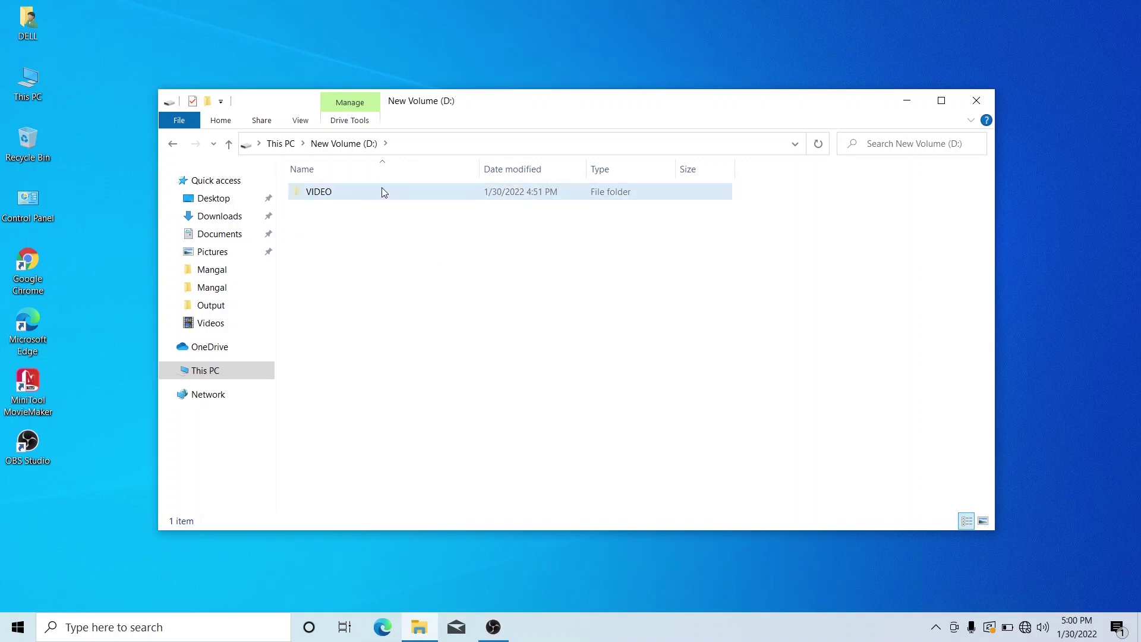
Play the 'nep vs ind' video from the VIDEO folder, close the player, and return to D:.
double_click(313, 193)
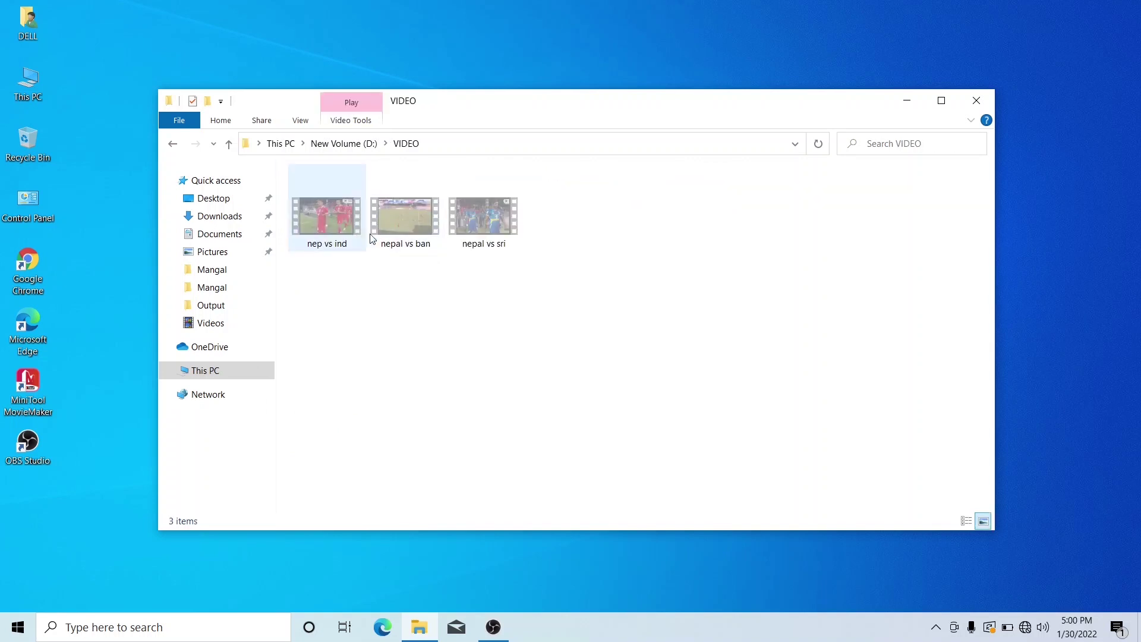
double_click(320, 242)
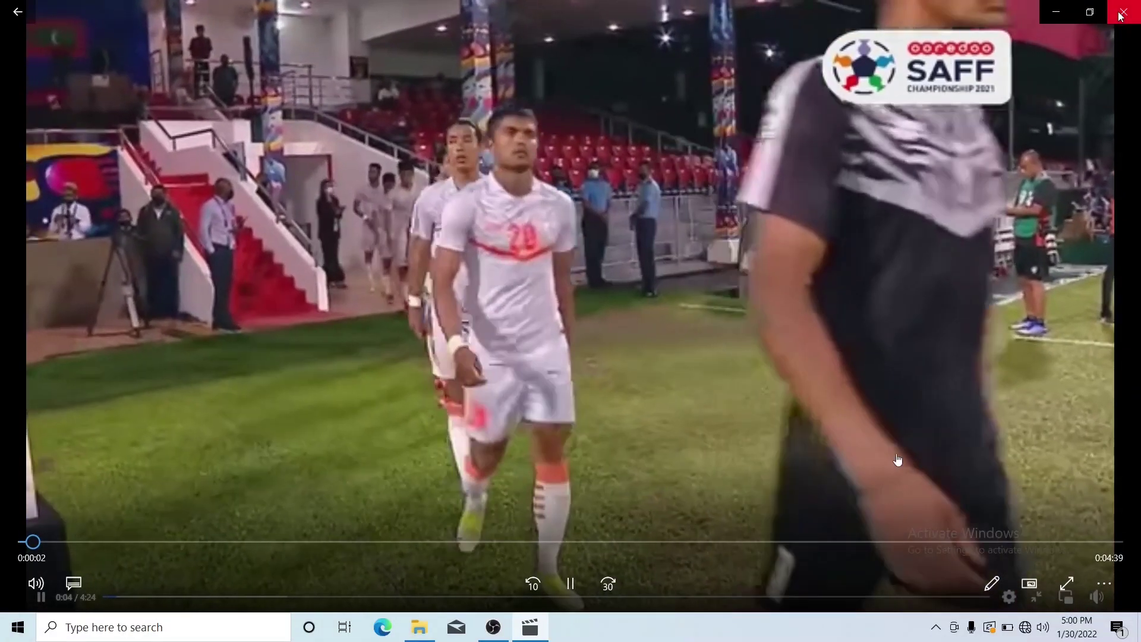
click(1120, 13)
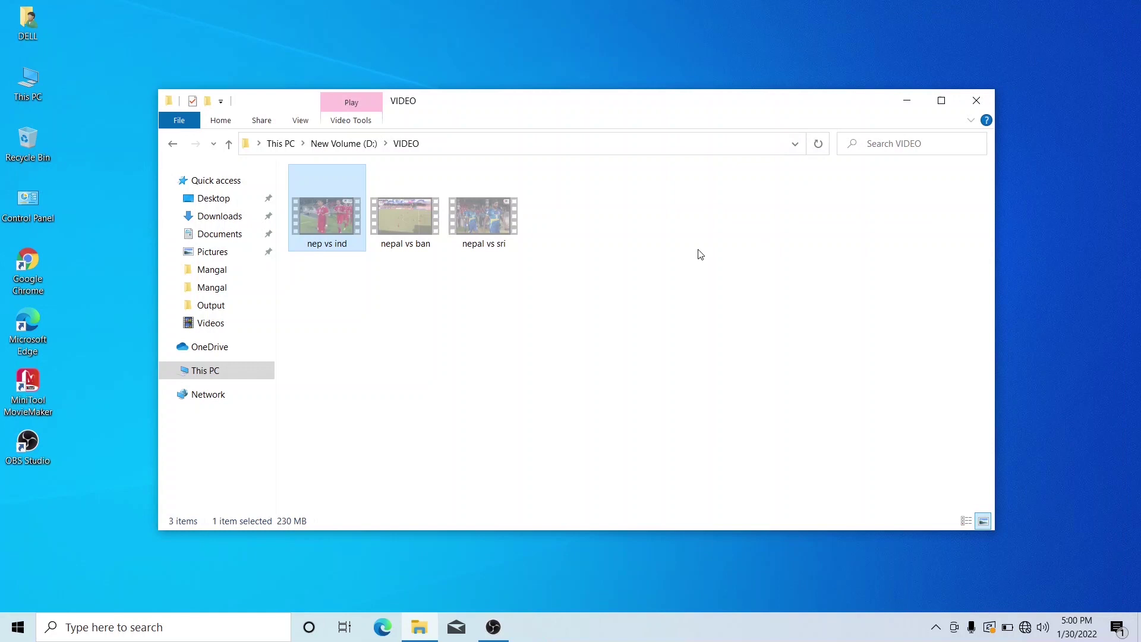
click(228, 144)
Refresh drive D: and bring up Folder and search options from the View ribbon.
right_click(402, 252)
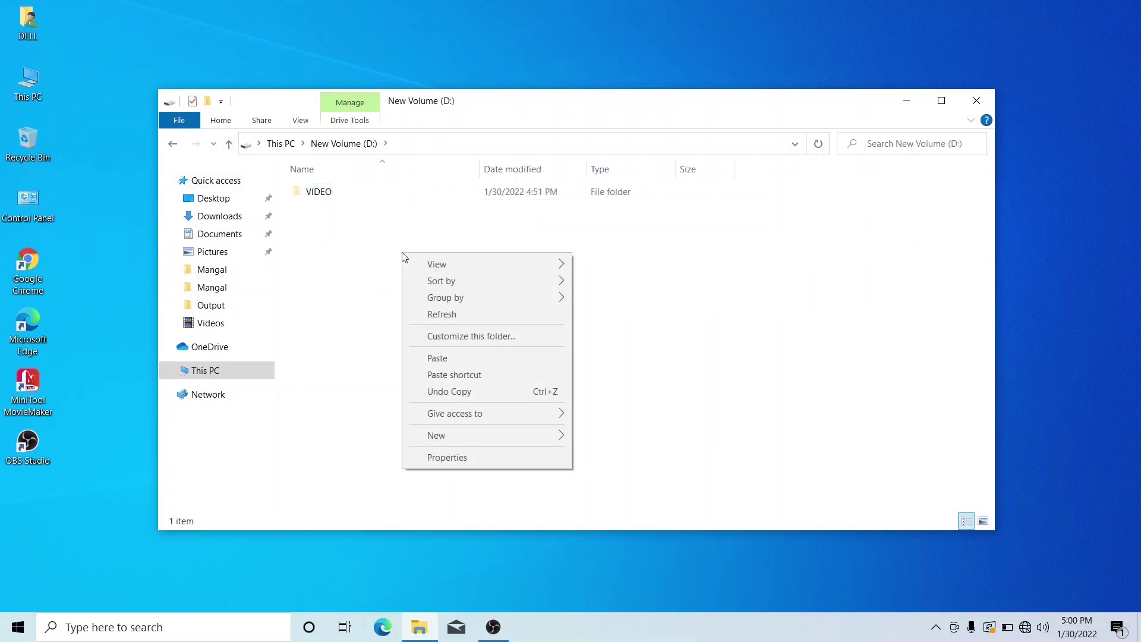
click(440, 315)
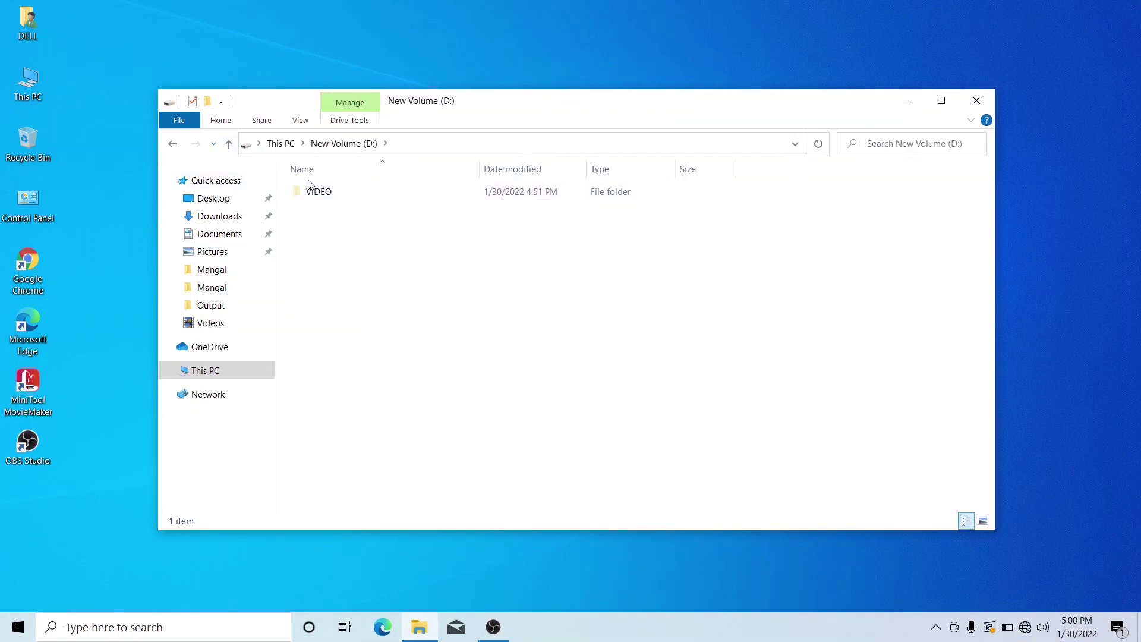
click(300, 122)
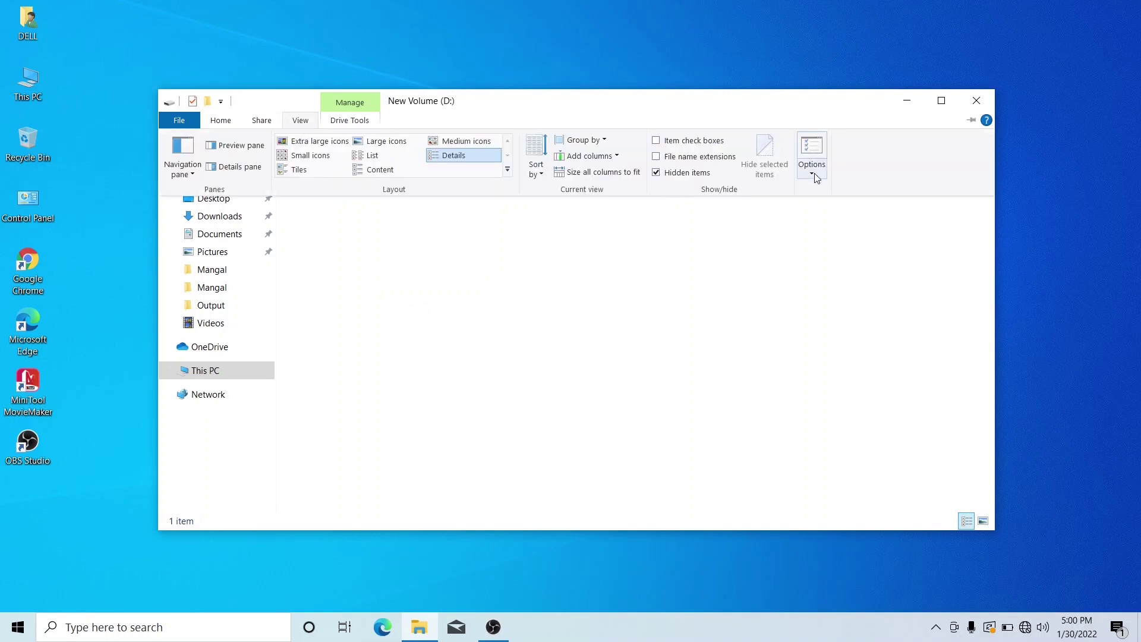
click(729, 315)
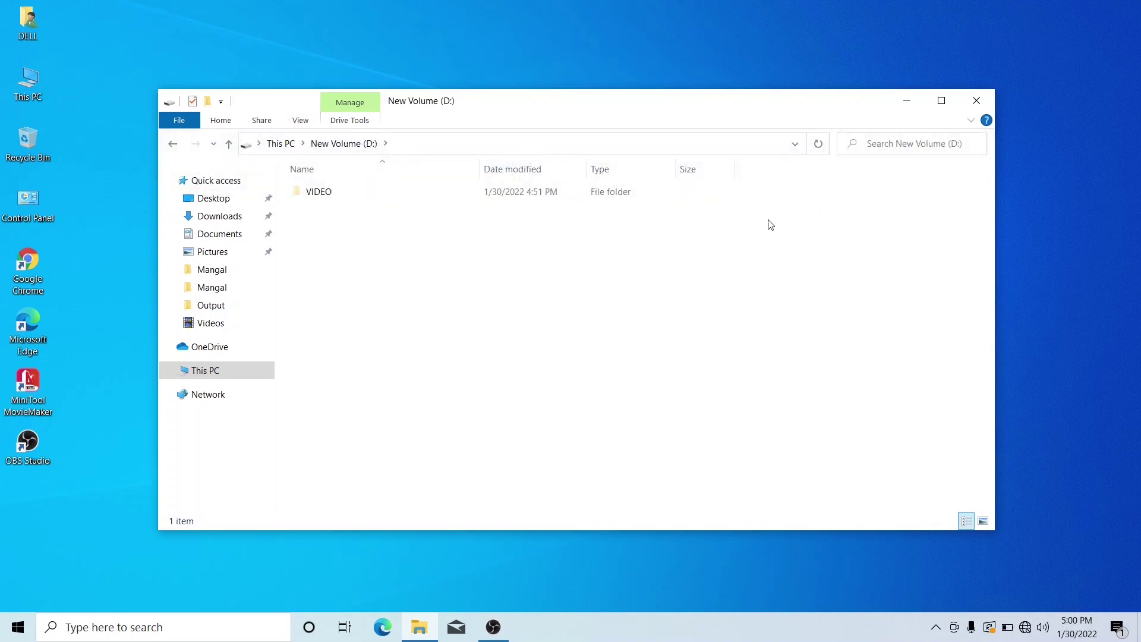
click(300, 121)
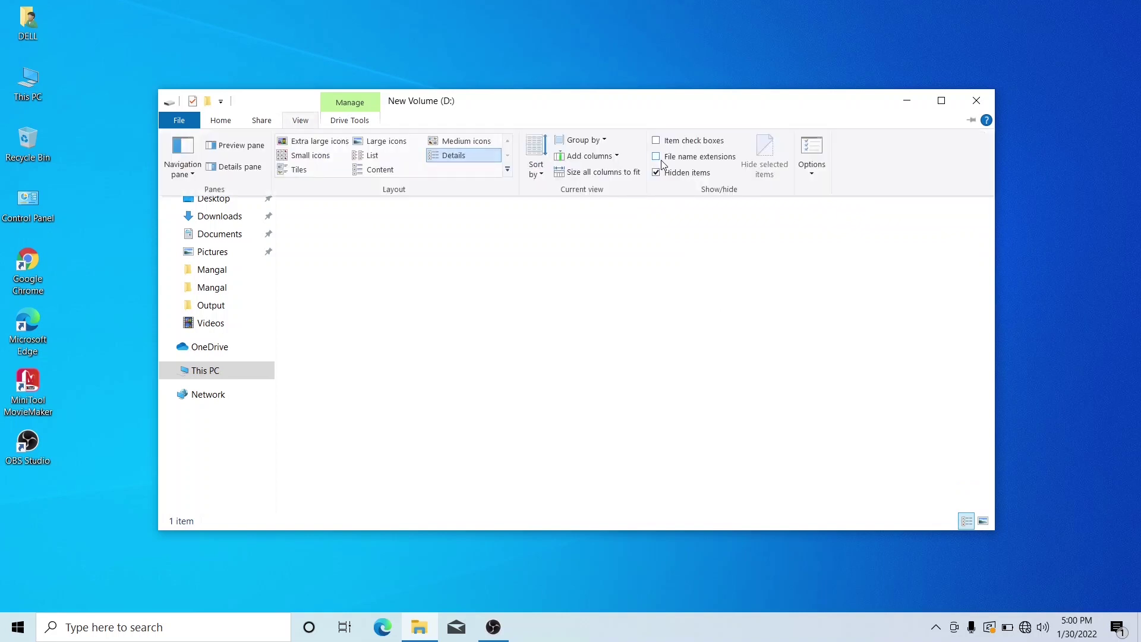
click(811, 173)
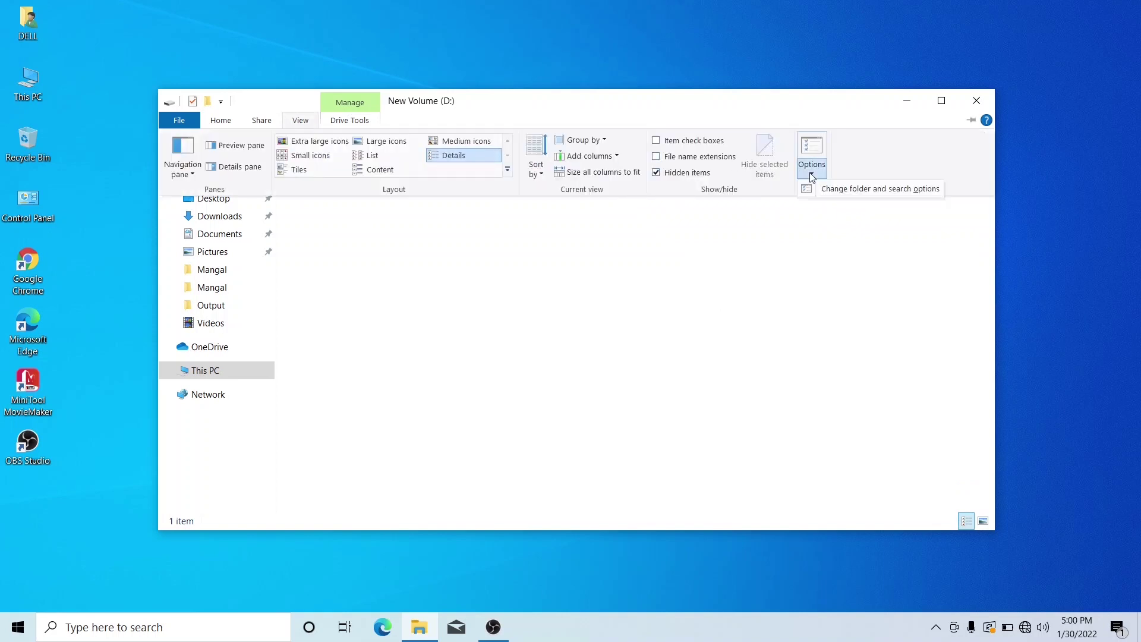
click(839, 189)
Select 'Don't show hidden files, folders, or drives', apply it, and go up to This PC.
click(235, 208)
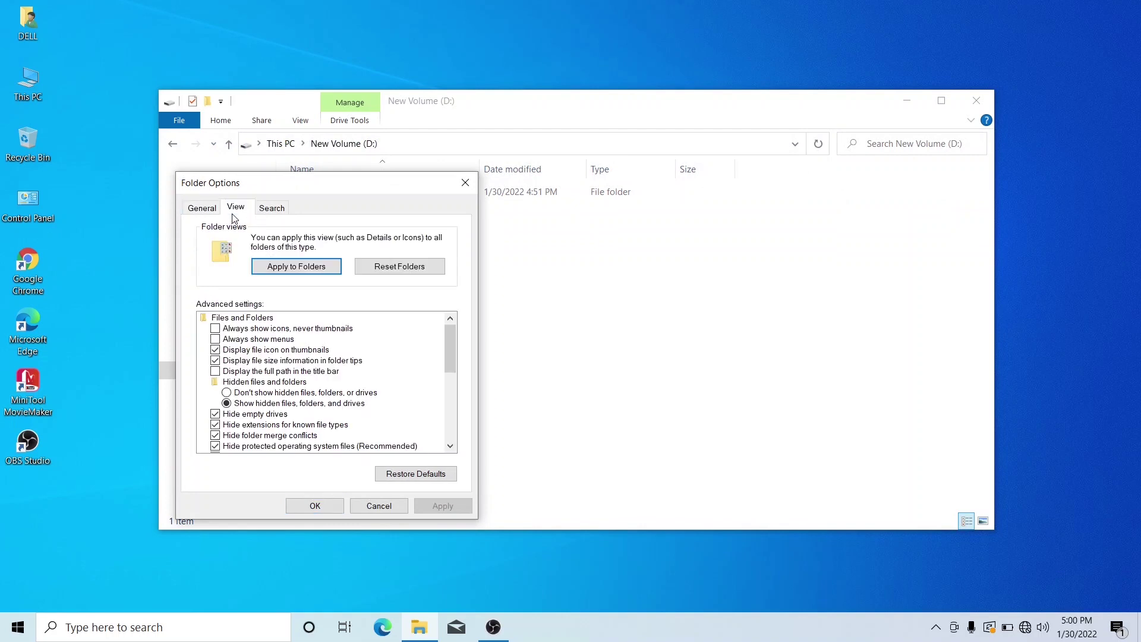
click(248, 394)
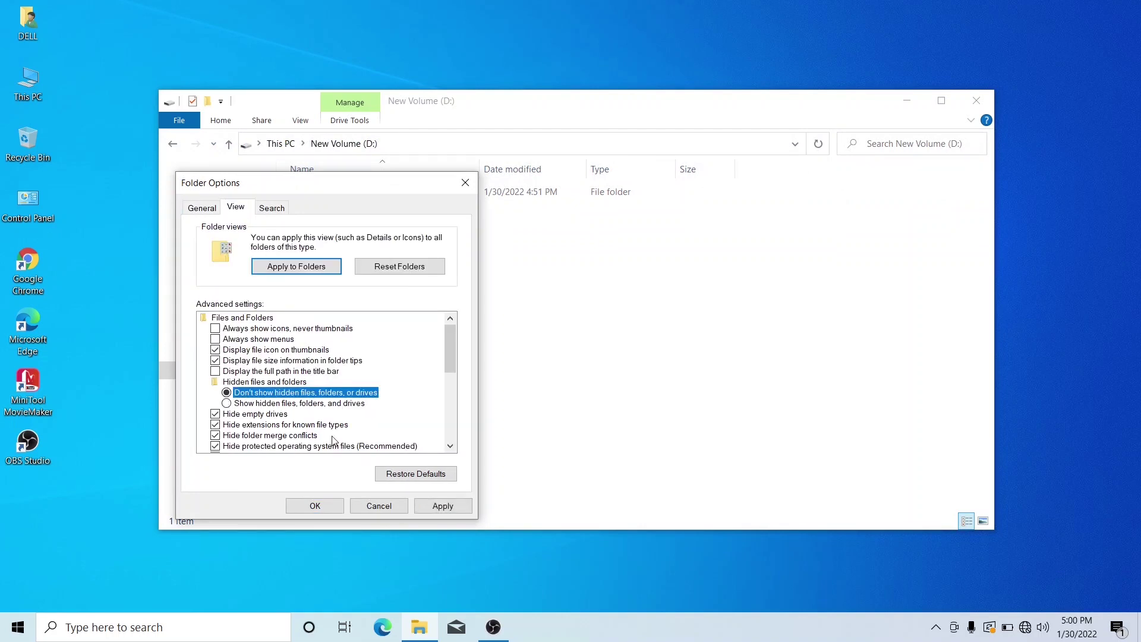
click(442, 505)
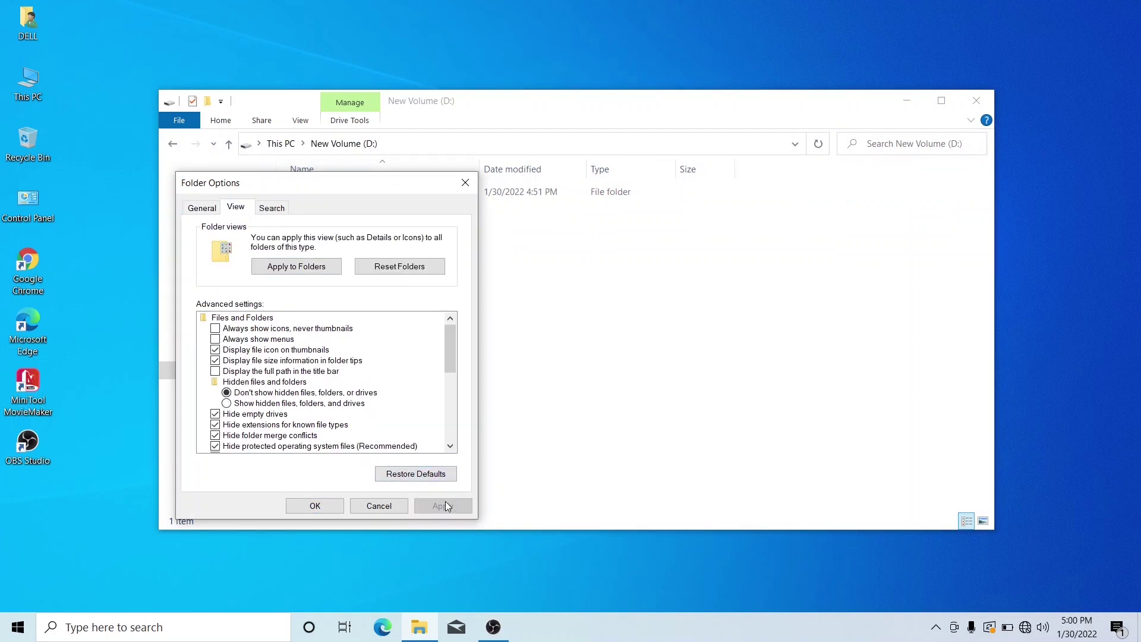
click(314, 507)
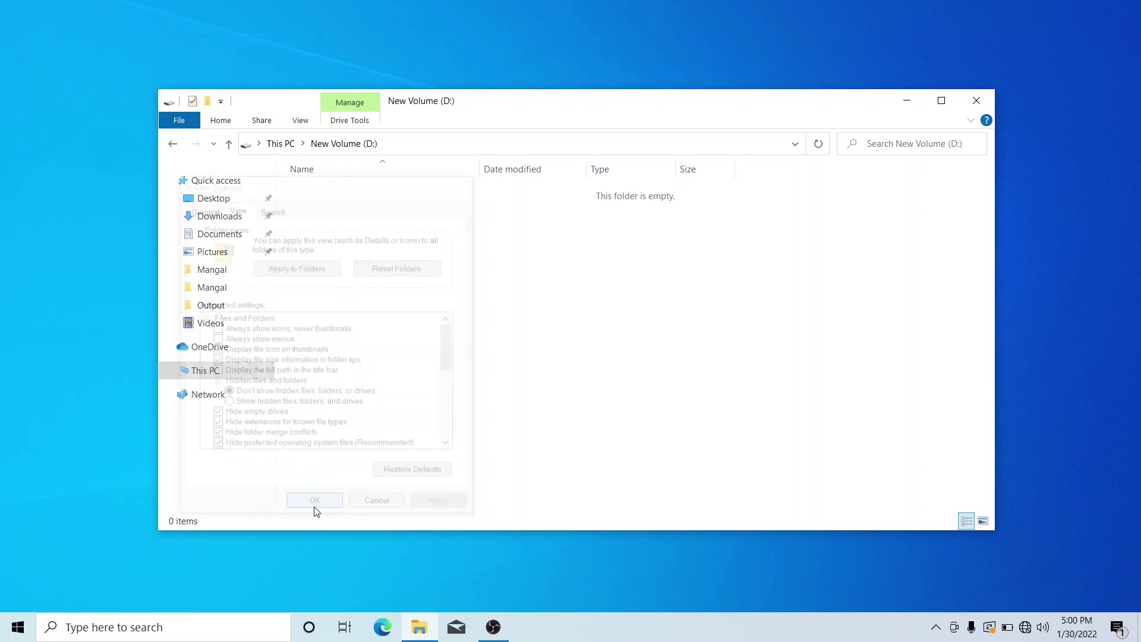
click(229, 145)
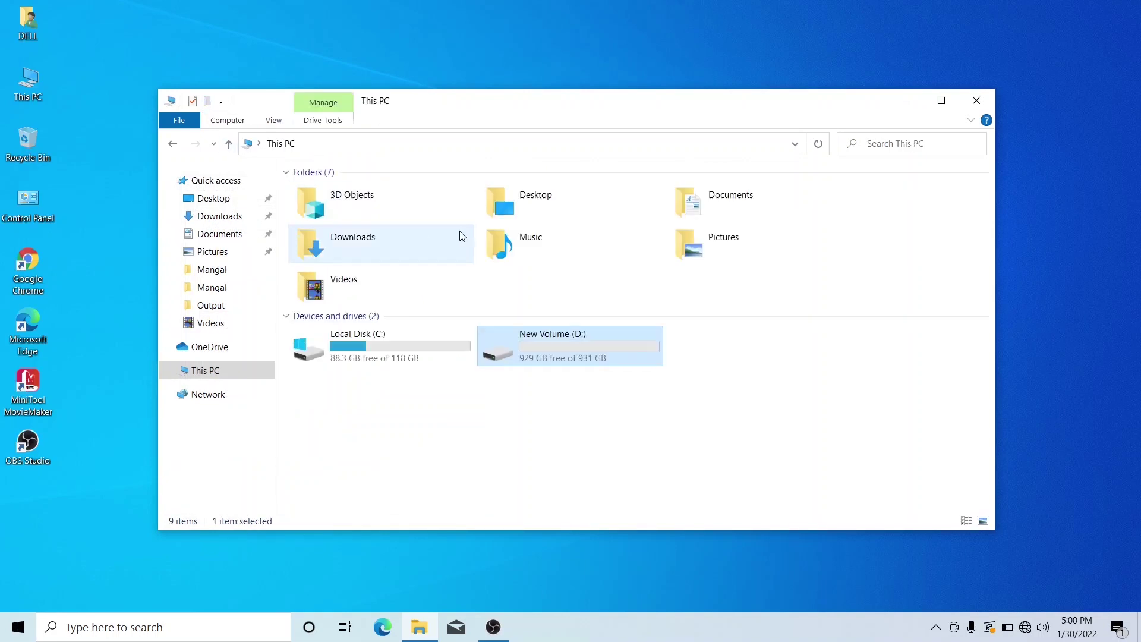
Open New Volume (D:), now showing 0 items, and expand the View ribbon's Options dropdown.
double_click(540, 341)
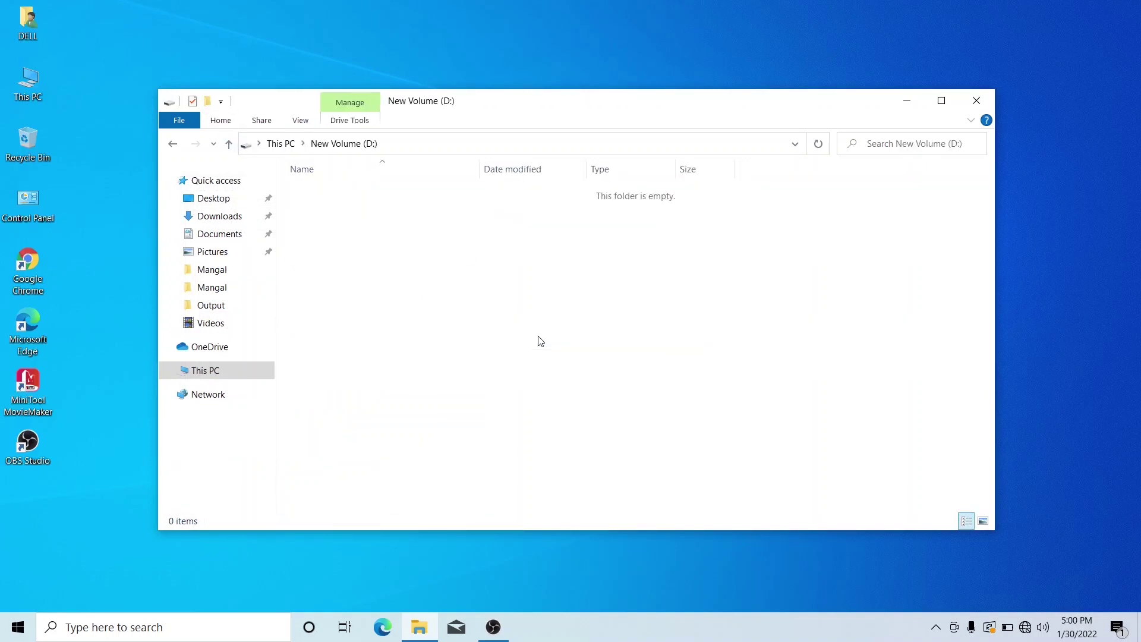
click(300, 120)
click(811, 173)
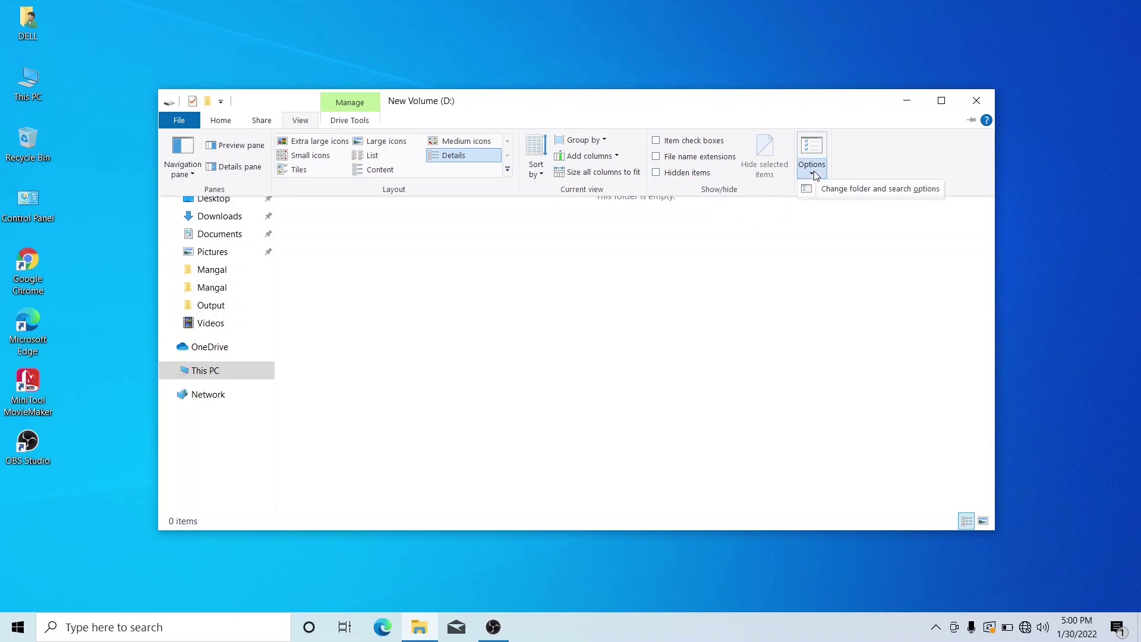